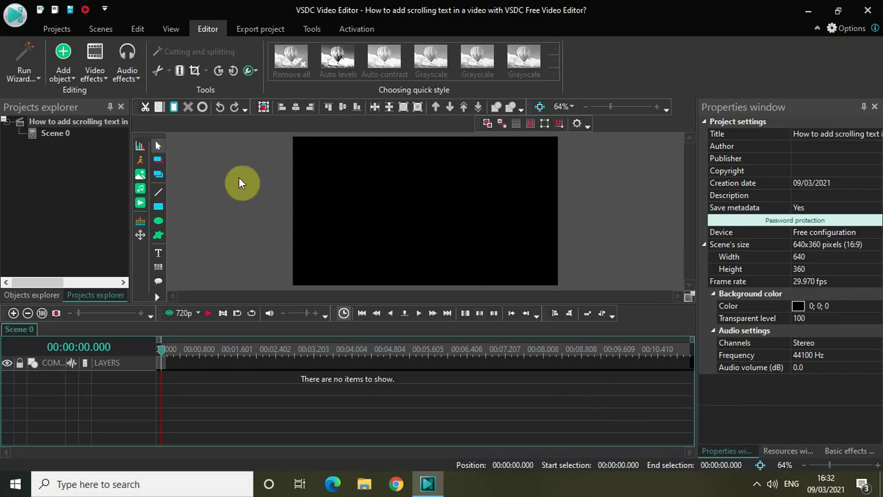
- Add a text object, draw it on the scene, and resize it to the full 640x360 scene
left_click(63, 65)
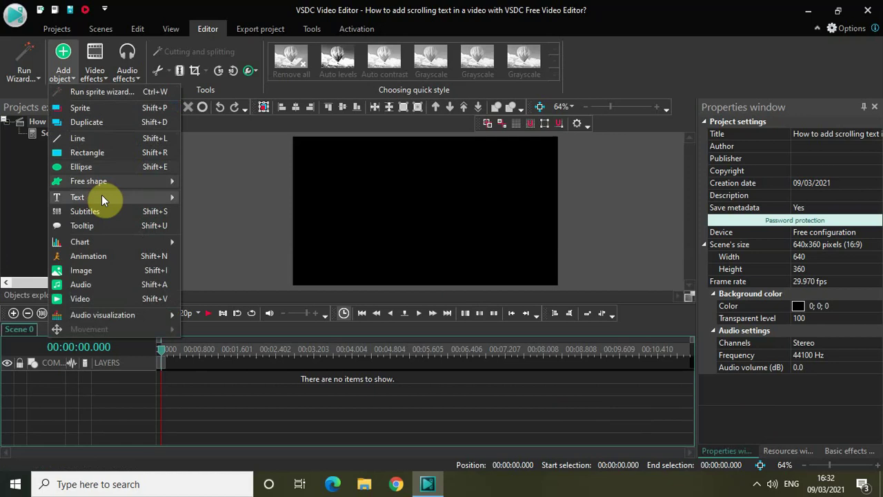
left_click(238, 201)
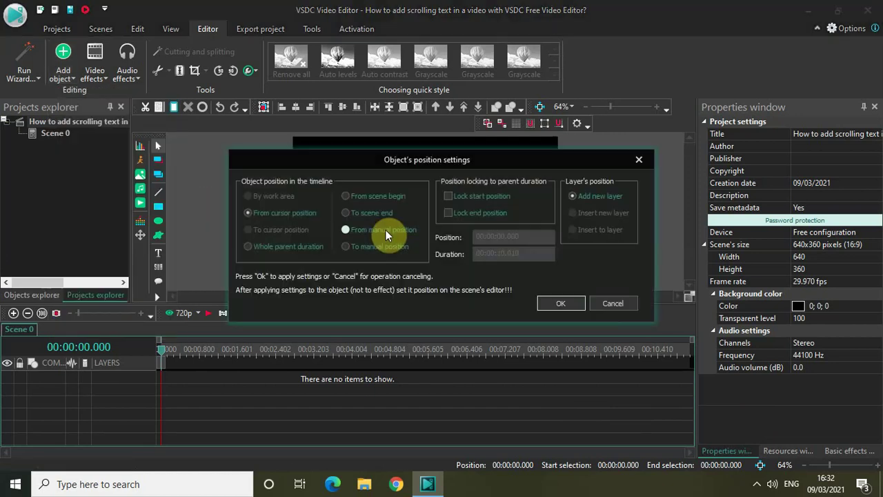
left_click(557, 301)
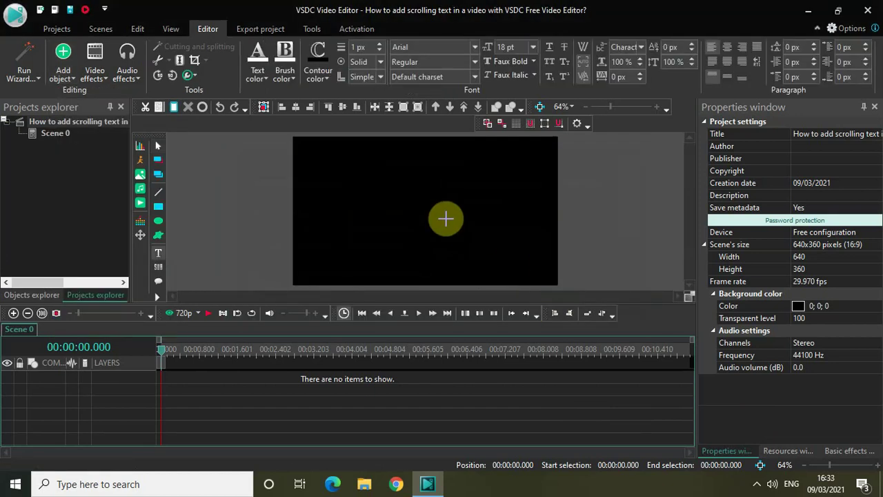
left_click_drag(333, 160, 461, 254)
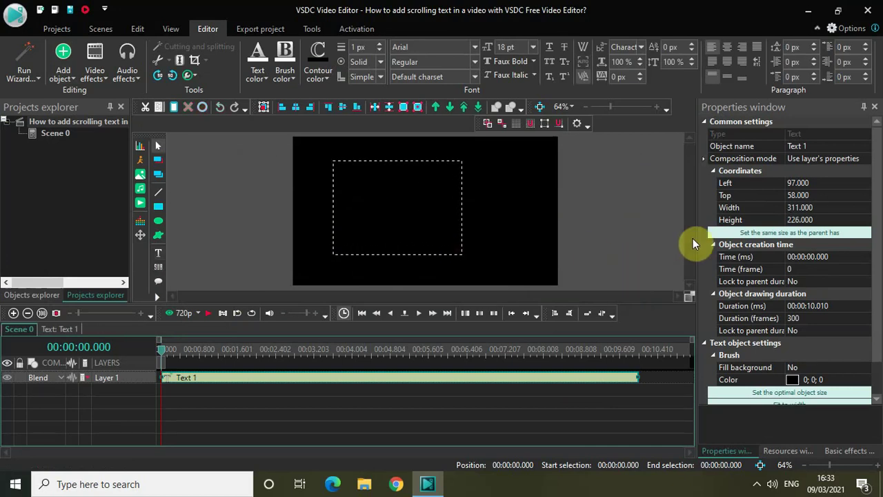
left_click(728, 235)
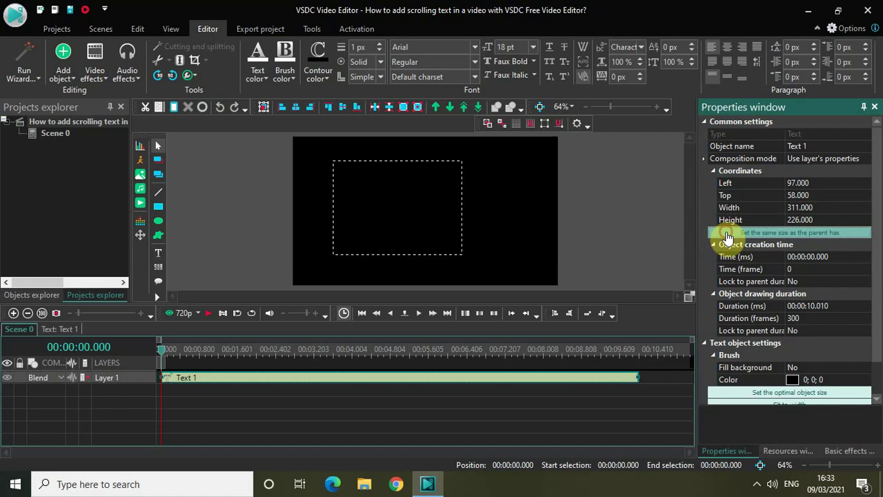
- Type the first names Pewdiepie, Markiplie and Mrbeast on separate lines in Text 1
left_click(440, 182)
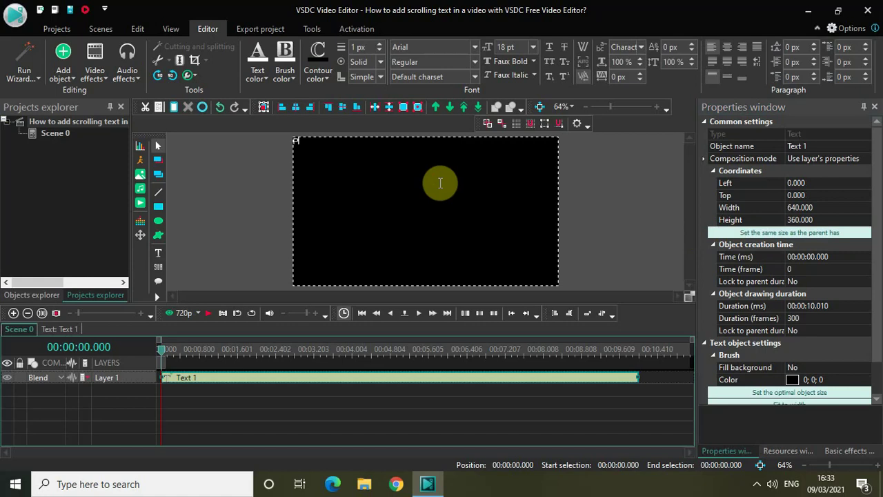
type("Pewdiep")
type("ie")
key("Return")
type("M")
type("arkipl")
type("ie")
key("Return")
type("M")
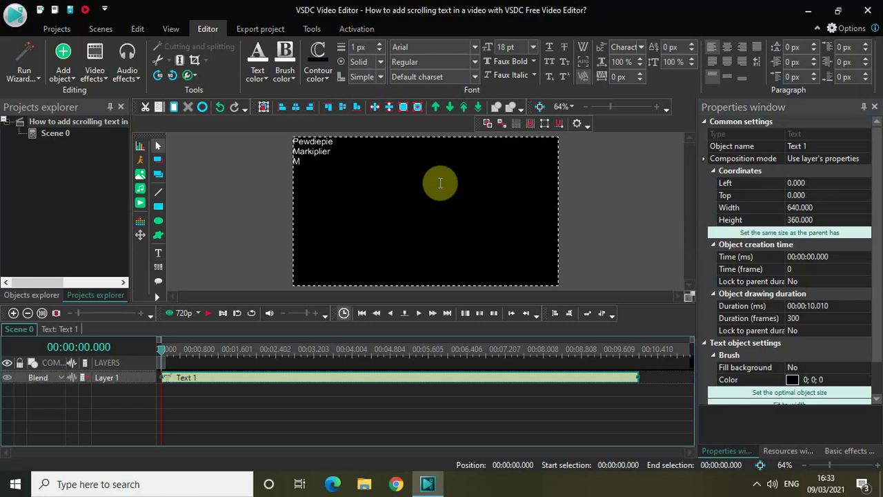
type("rbeast")
key("Return")
- Add KSI, Logan Paul, Jake Paul and Dude perfect James Charles on the following lines
type("K")
type("SI")
key("Return")
type("Logan")
type(" Paul")
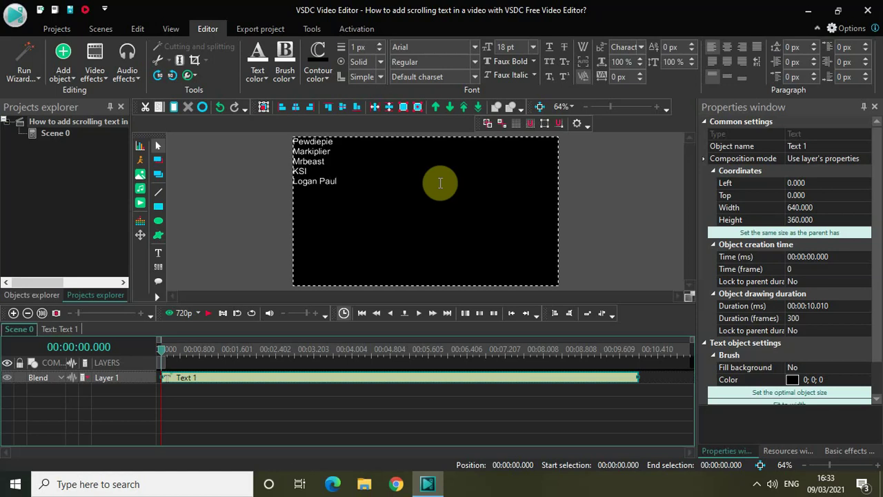
key("Return")
type("Jake ")
type("Paul")
key("Return")
type("Dud")
type("e perfect")
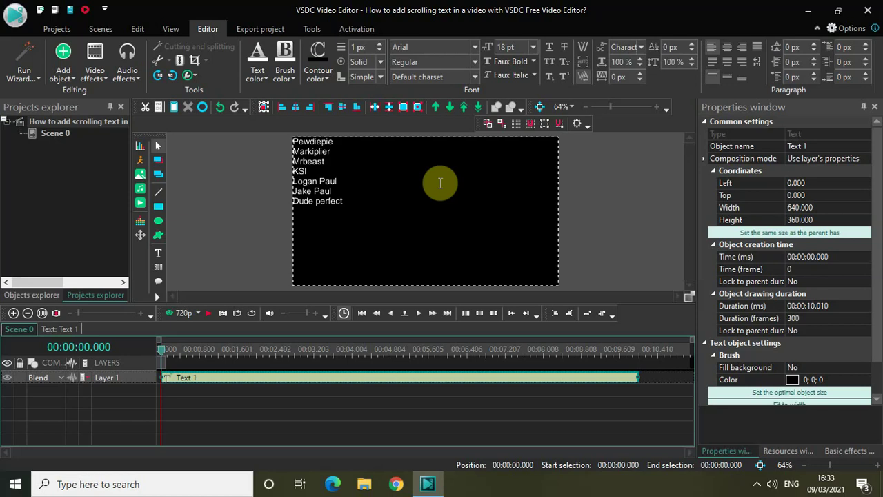
type(" James")
type(" Ch")
type("arles")
- Select all the names and centre them vertically and horizontally
key("ctrl+a")
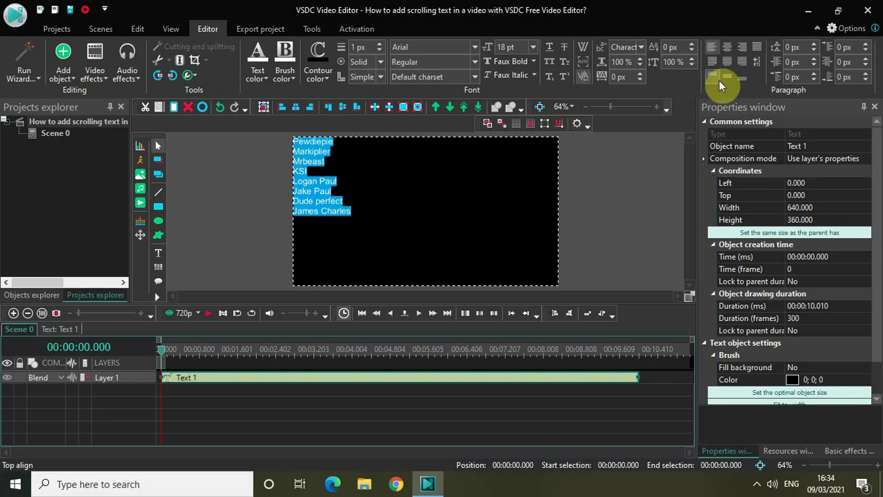
left_click(727, 77)
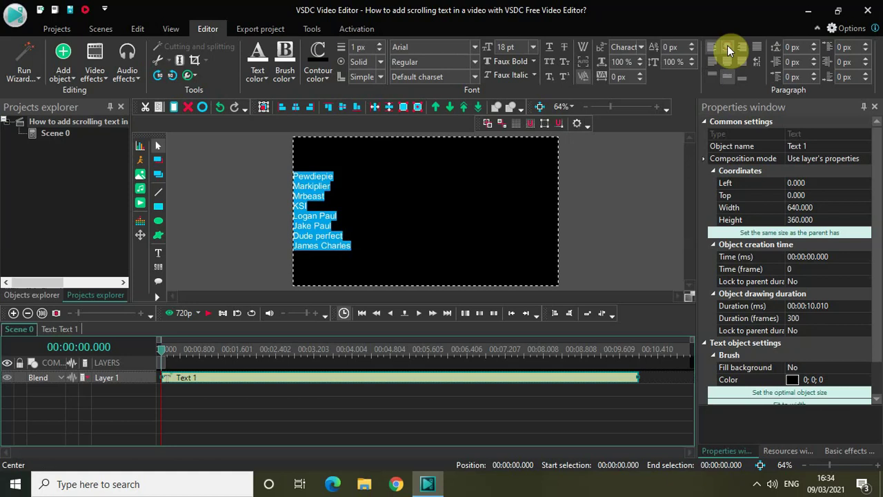
left_click(727, 47)
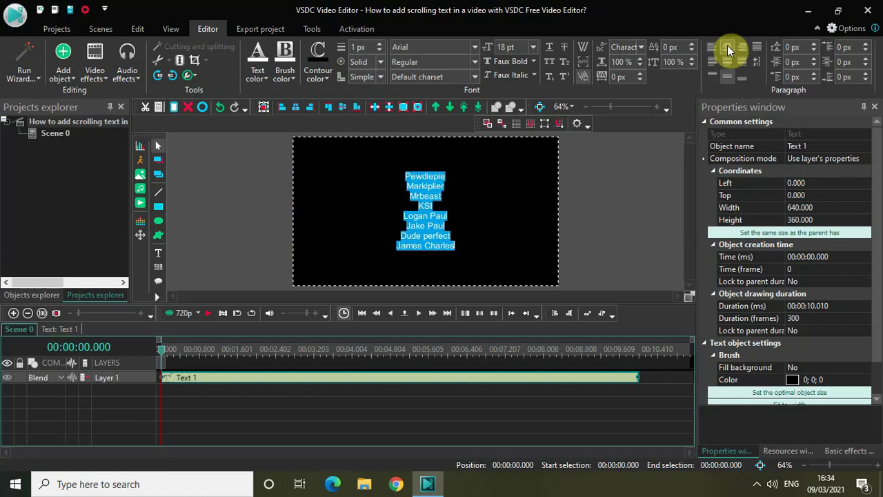
- Set the names in Impact font at size 50, then deselect the text object
left_click(474, 48)
left_click(457, 74)
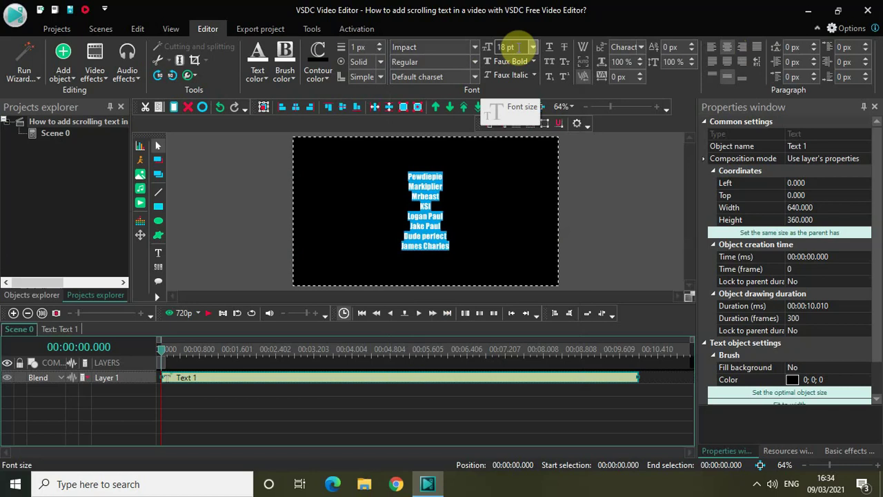
double_click(518, 47)
key("BackSpace")
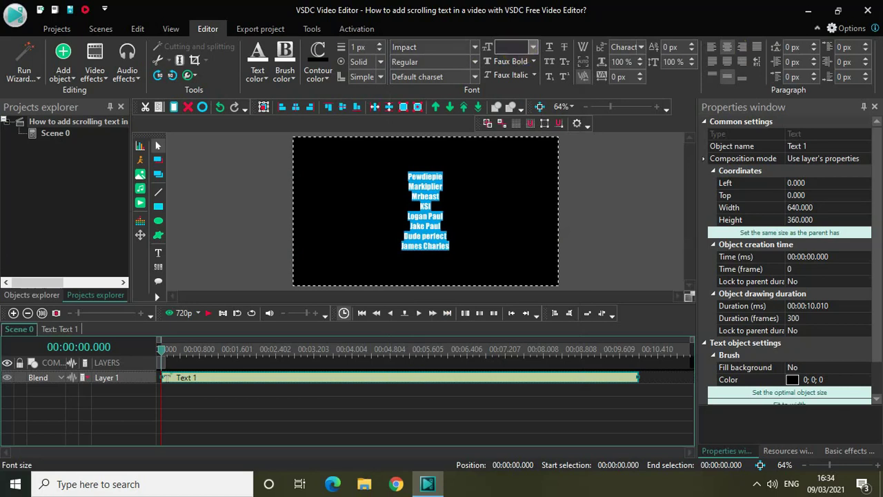
type("50")
key("Return")
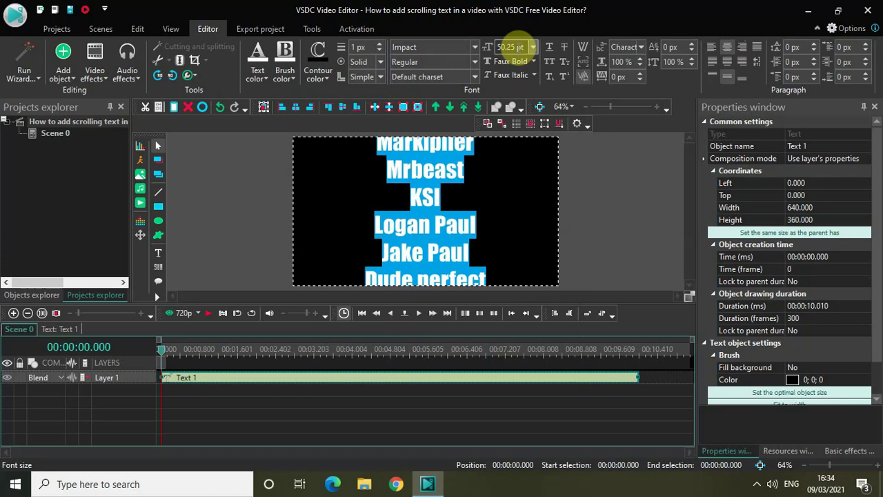
left_click(590, 211)
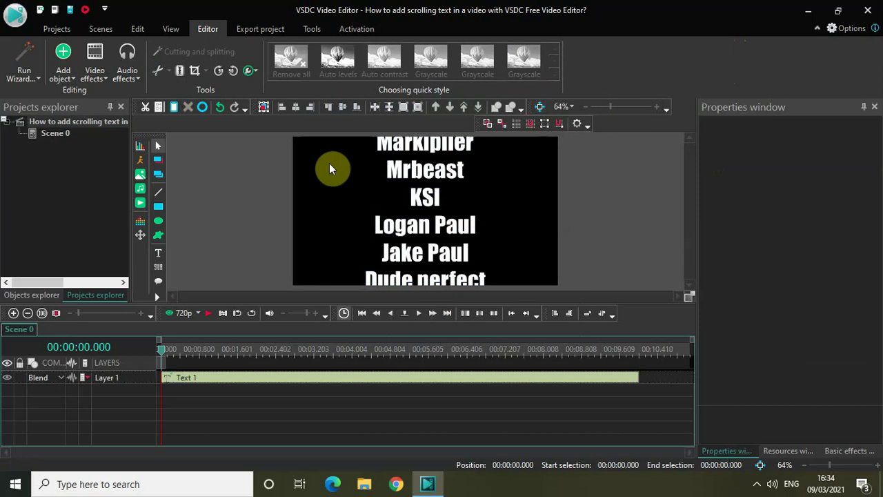
- Show the zoom toolbar and zoom the scene preview out to about 36%
left_click(173, 26)
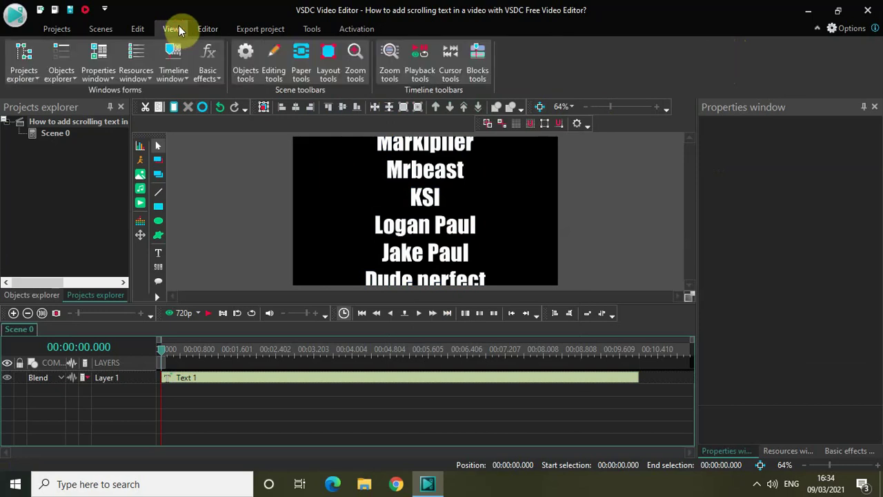
left_click(355, 62)
left_click(356, 62)
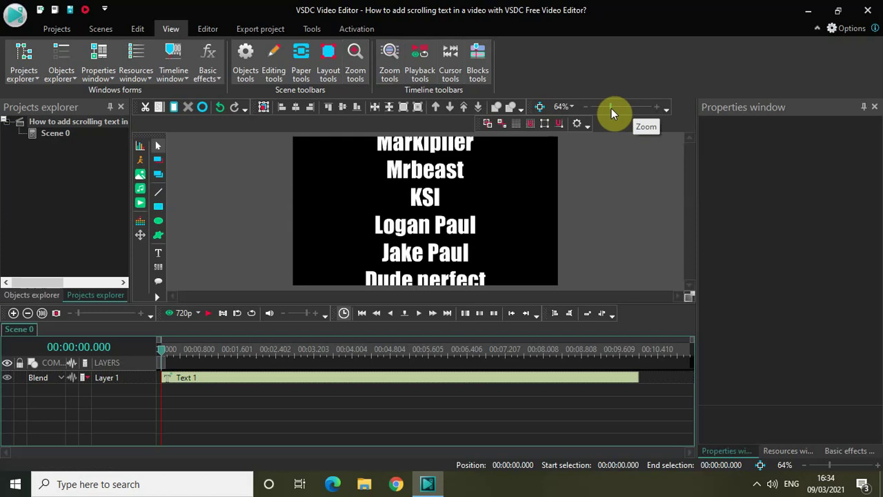
left_click_drag(610, 108, 603, 108)
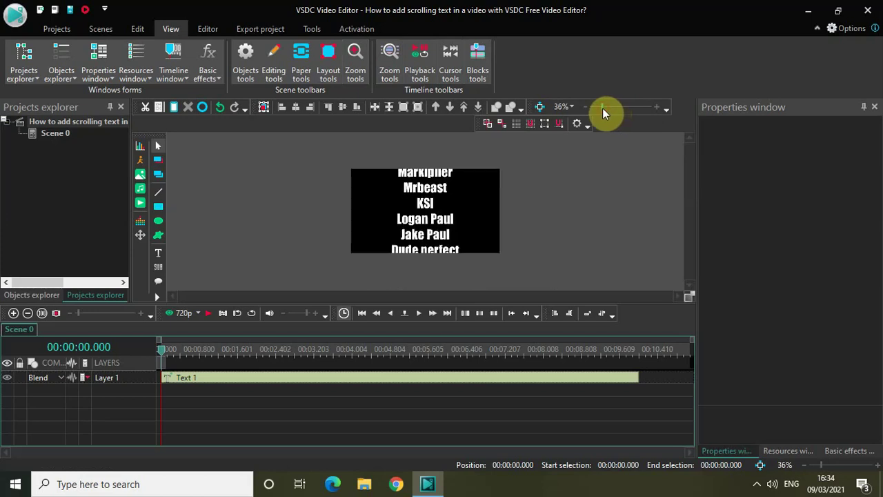
- Stretch Text 1 to 553 tall to show every name, then move it below the scene at Top 358
left_click(450, 218)
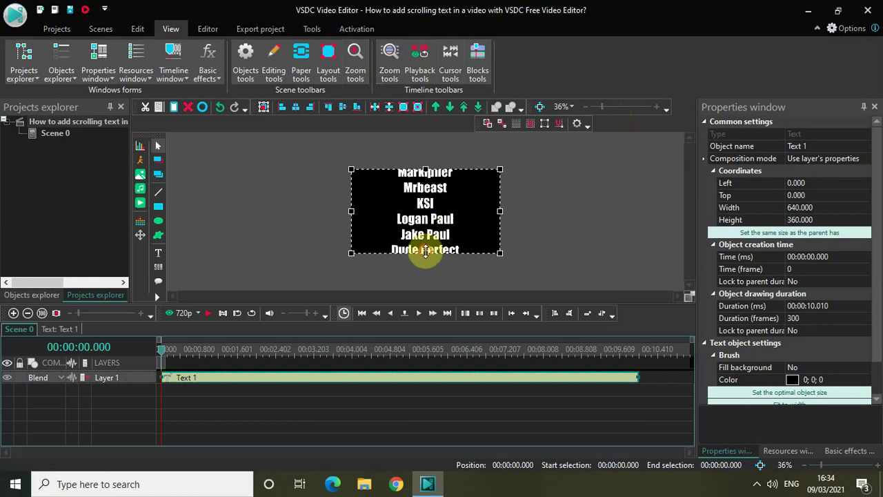
left_click_drag(424, 252, 424, 280)
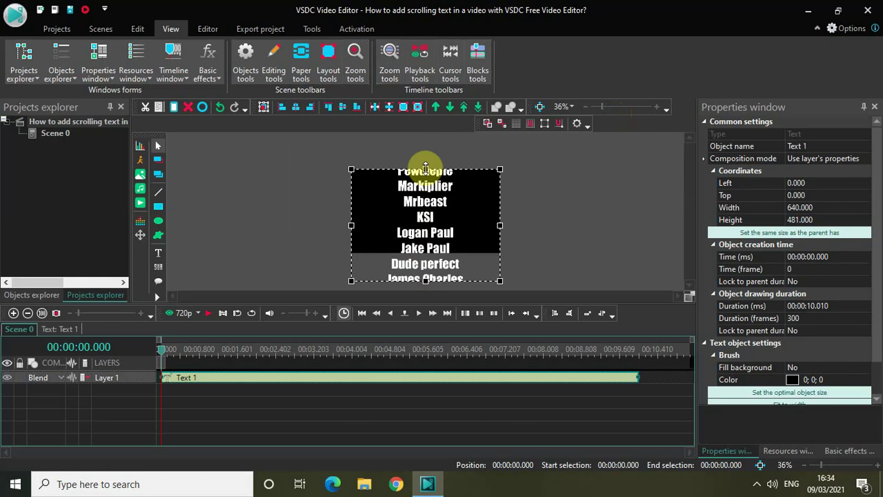
mouse_move(425, 168)
left_mouse_down()
mouse_move(416, 158)
mouse_move(425, 152)
left_mouse_up()
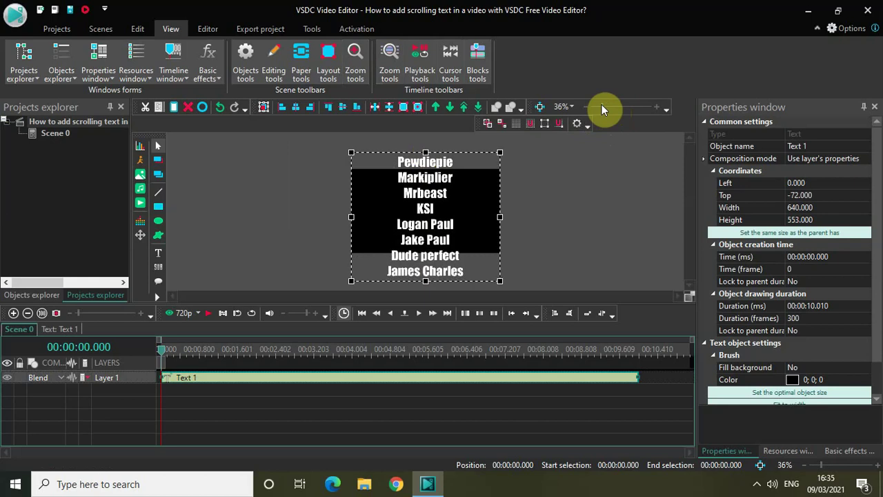
left_click_drag(602, 104, 596, 104)
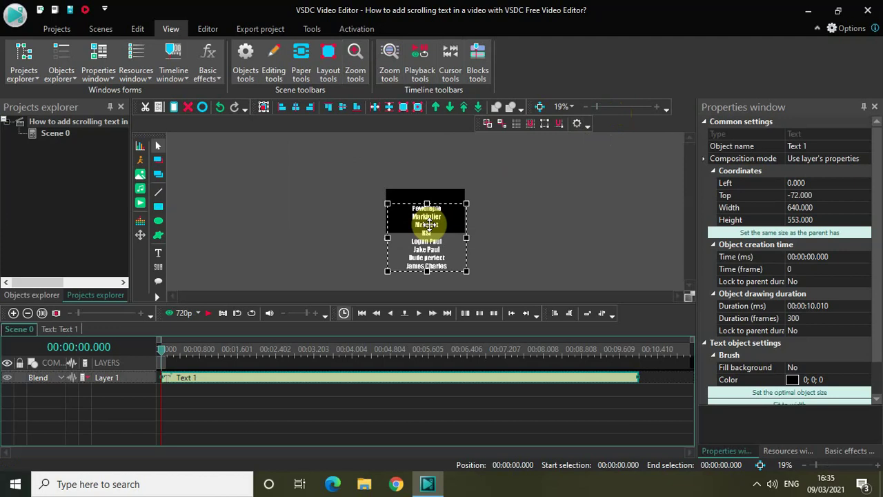
left_click_drag(424, 203, 427, 254)
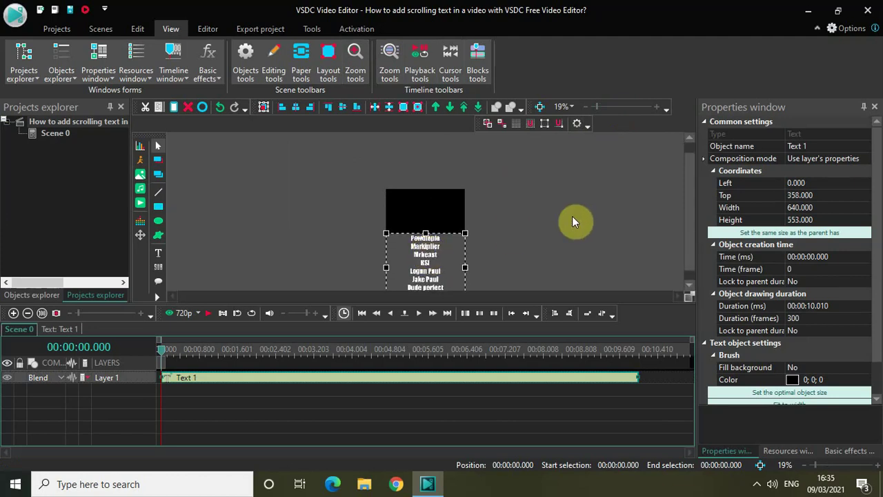
- Open Text 1's timeline and add a Movement 1 effect with default position settings
double_click(371, 380)
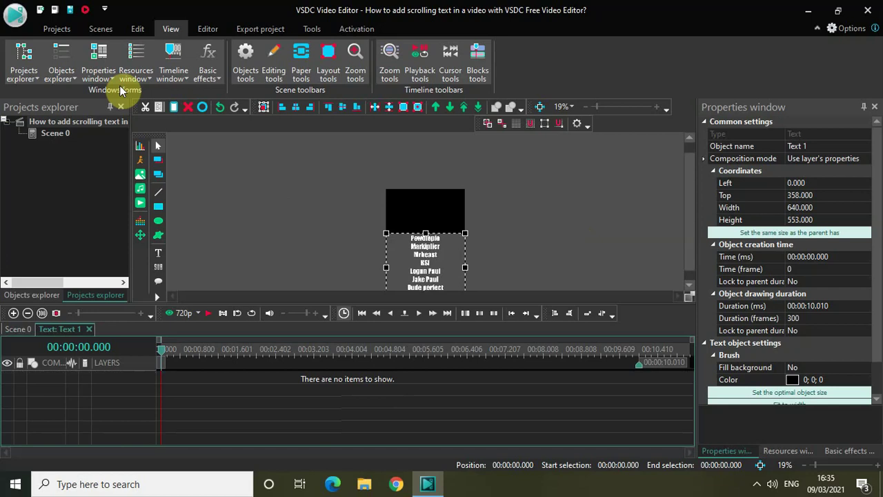
left_click(214, 28)
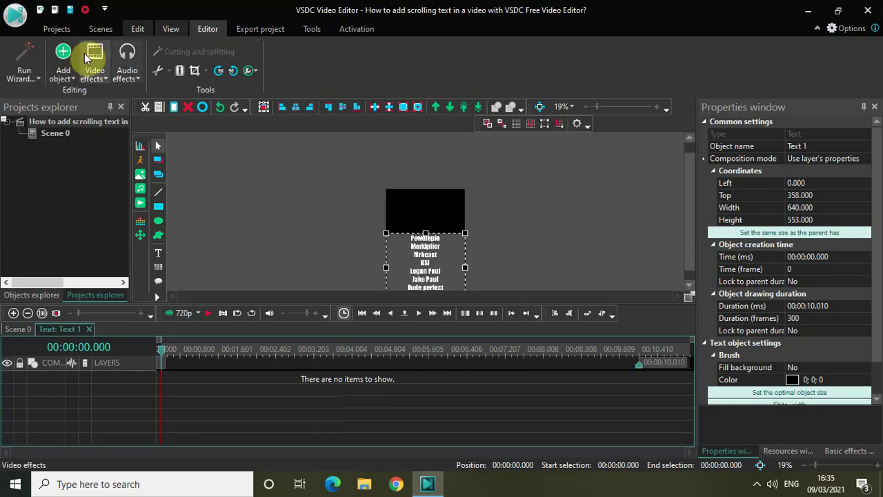
left_click(66, 69)
mouse_move(89, 329)
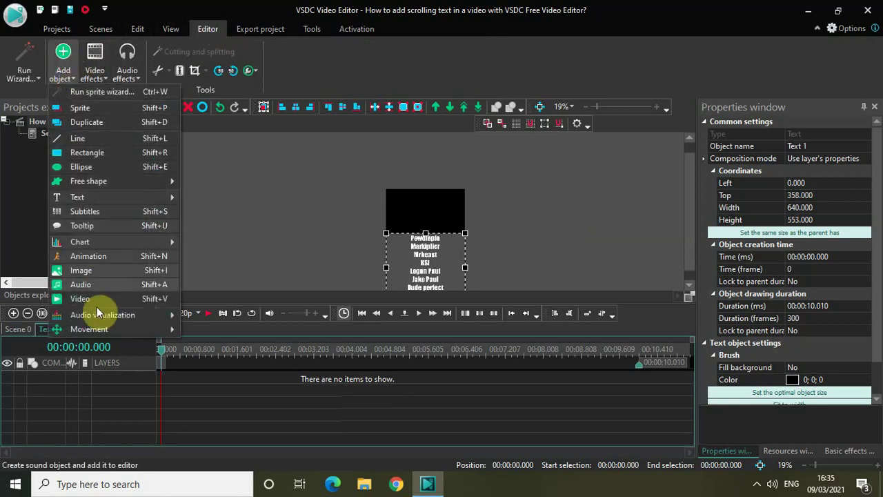
left_click(222, 331)
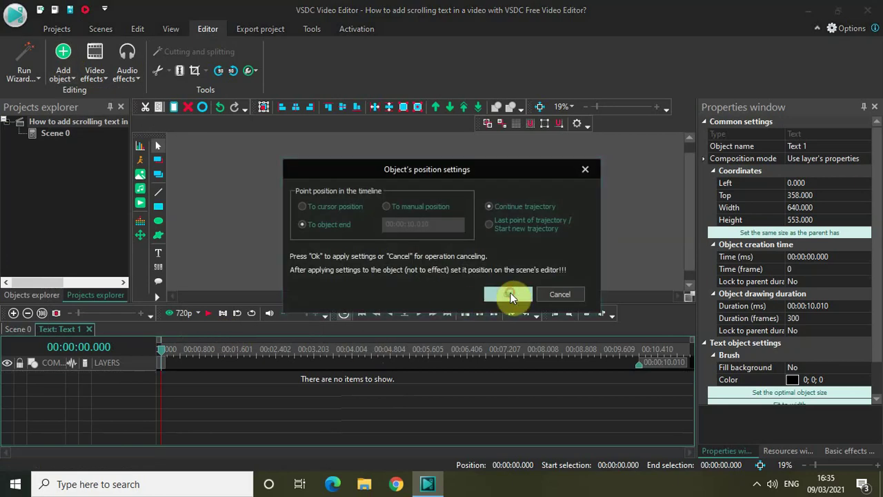
left_click(509, 295)
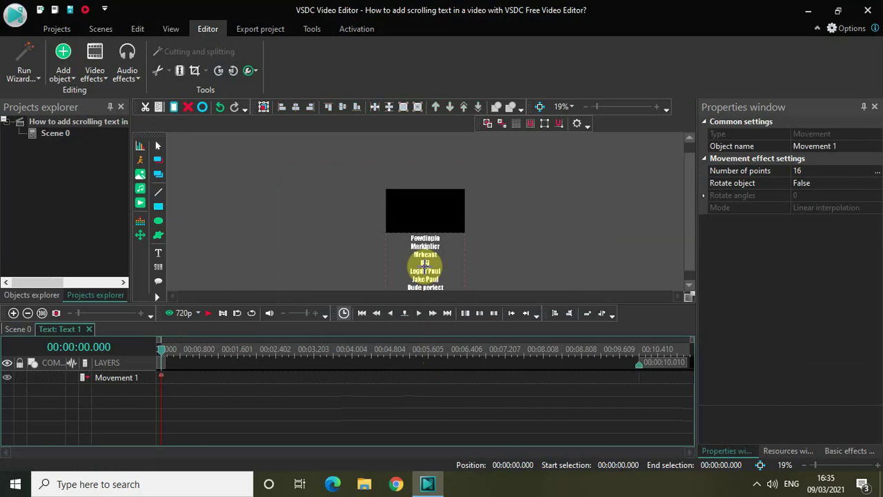
- Drag Movement 1's end point straight up to Y -274, then zoom the preview back in
left_click_drag(425, 264, 425, 156)
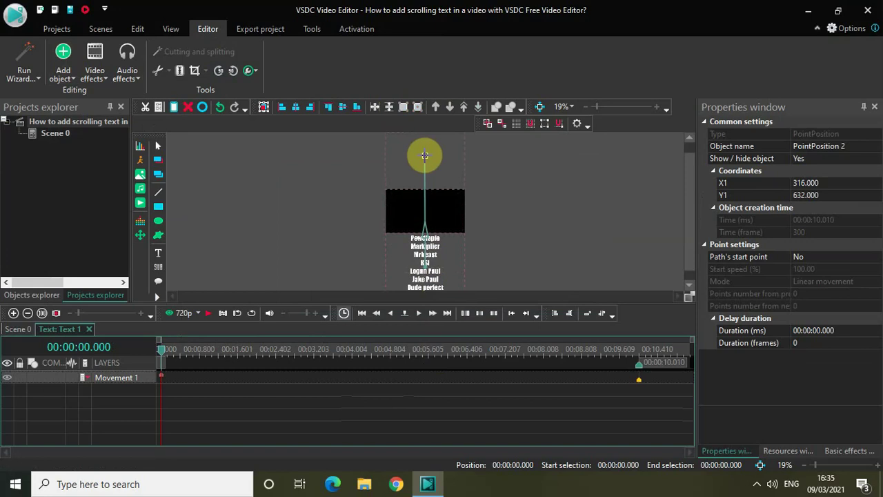
left_click_drag(425, 156, 425, 156)
left_click_drag(596, 106, 608, 106)
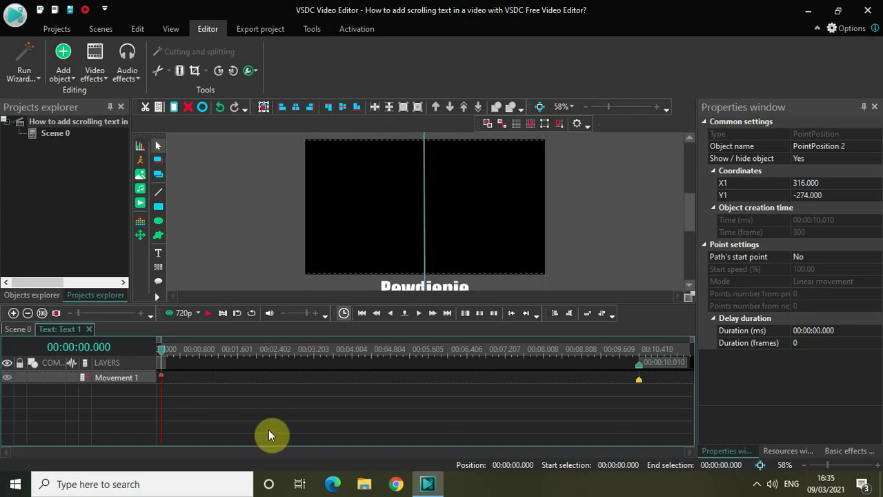
- Play the timeline, then open the separate preview player to watch the names scroll
key("space")
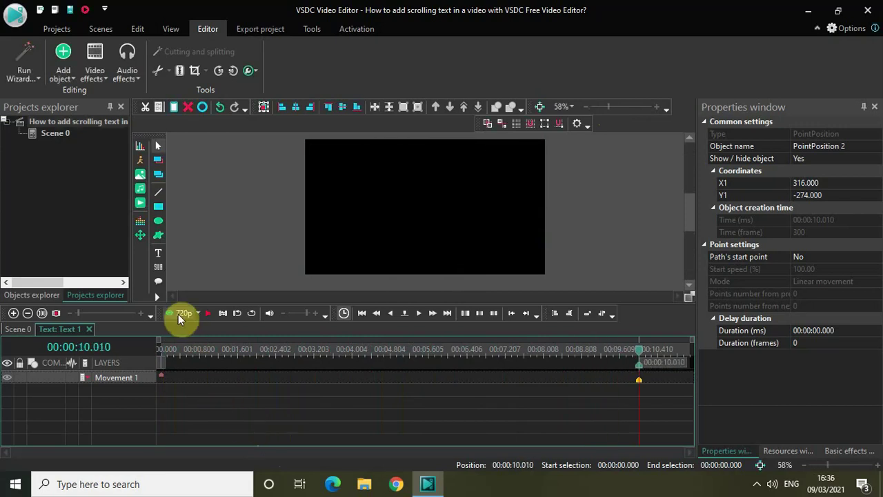
left_click(181, 313)
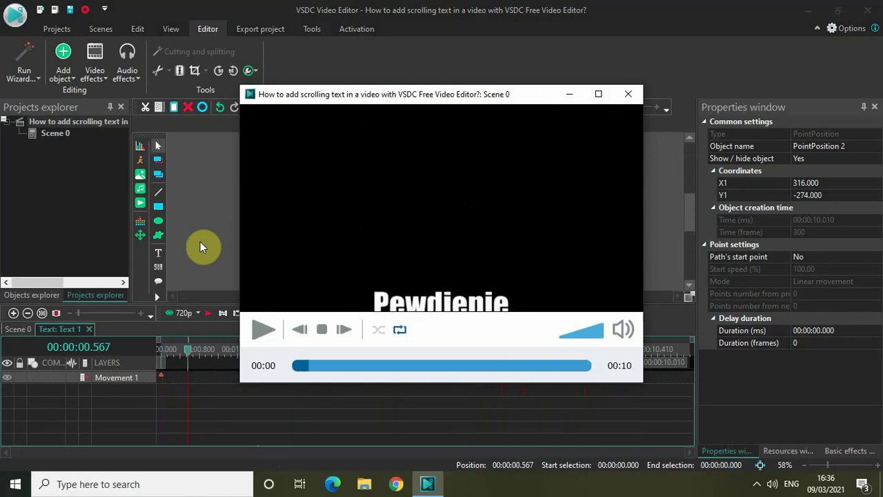
- Close the preview player window
left_click(629, 97)
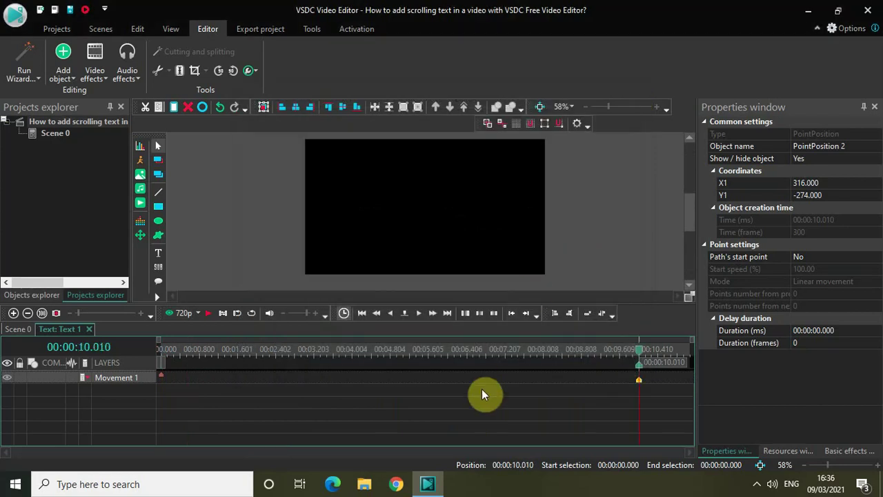